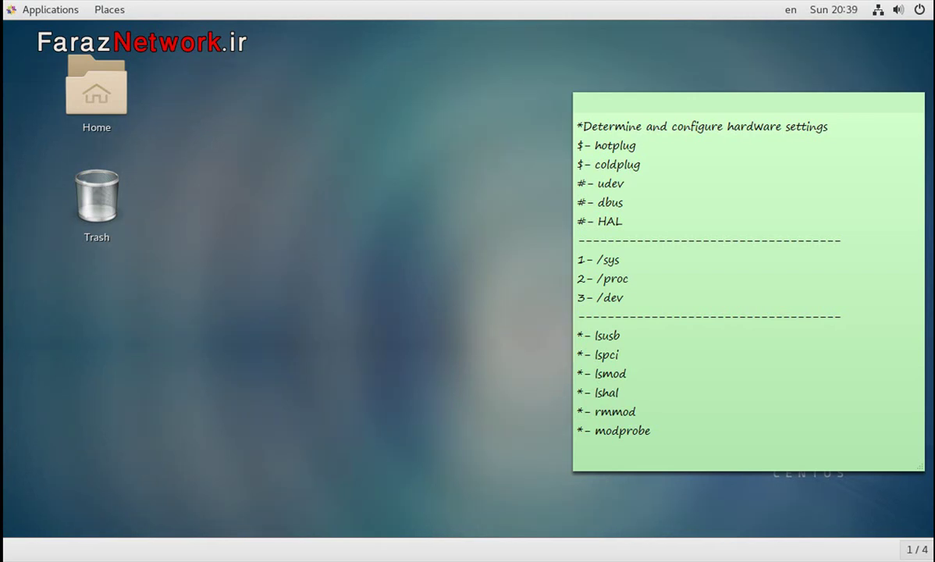
click(652, 430)
drag(636, 145, 601, 164)
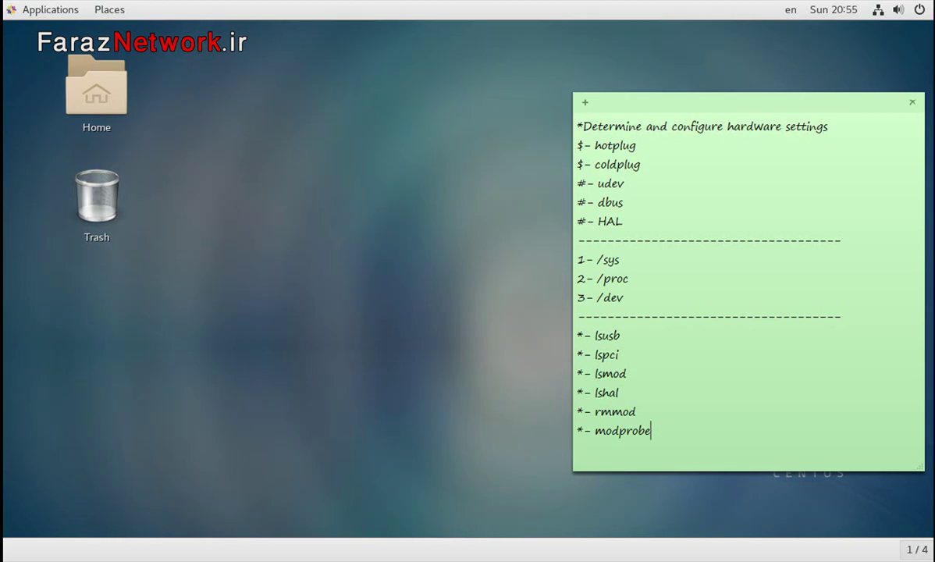
drag(622, 222, 594, 221)
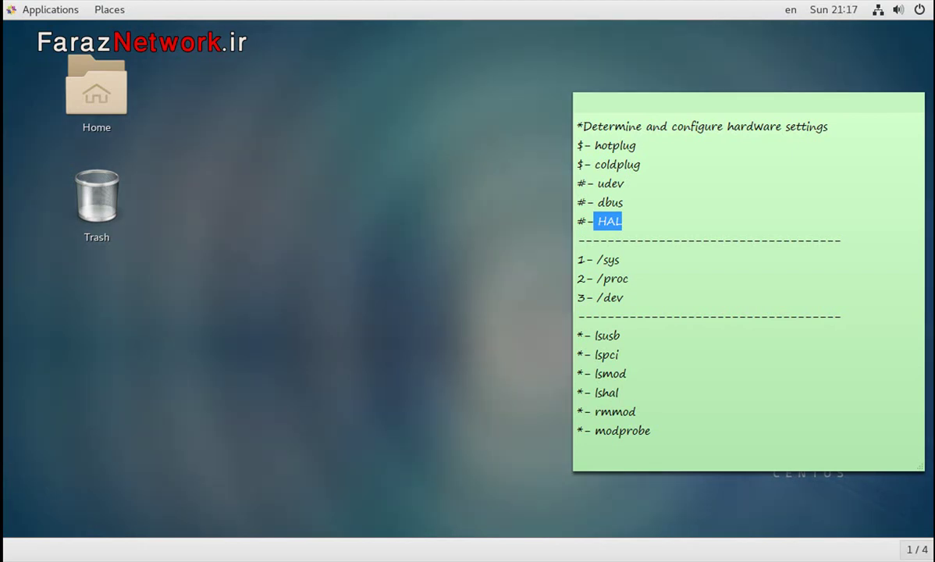
double_click(610, 183)
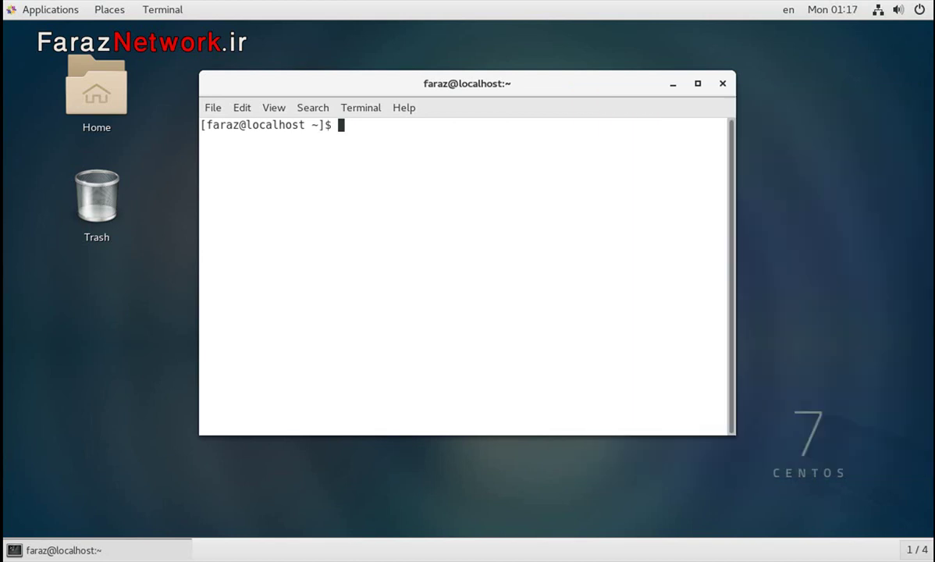
Change to the /sys/ directory and list its contents.
text(cd /sys/)
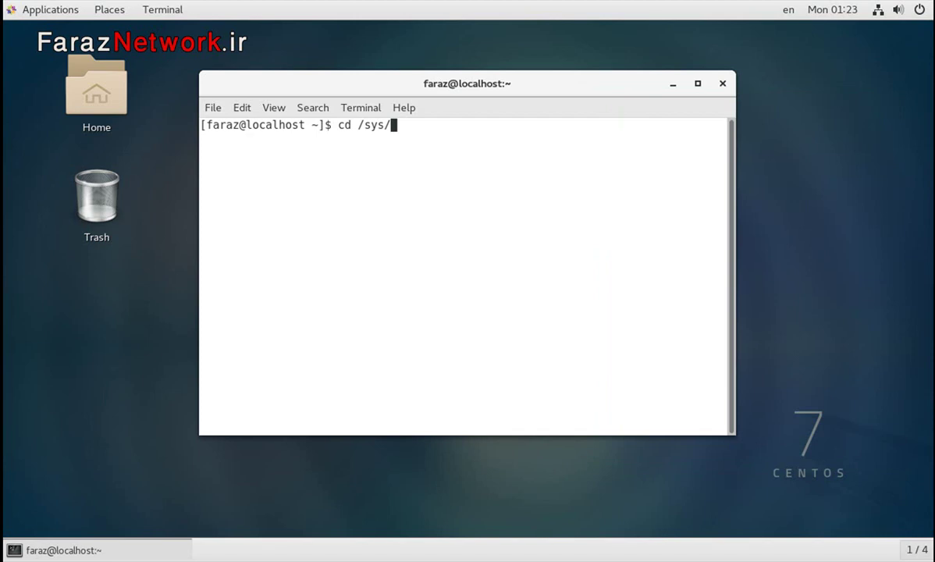
key(Return)
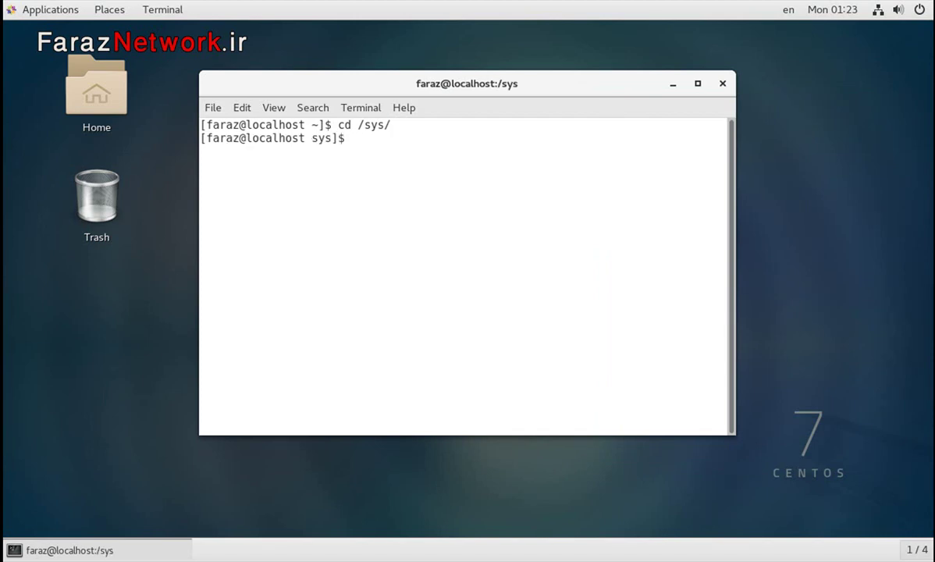
text(ls)
key(Return)
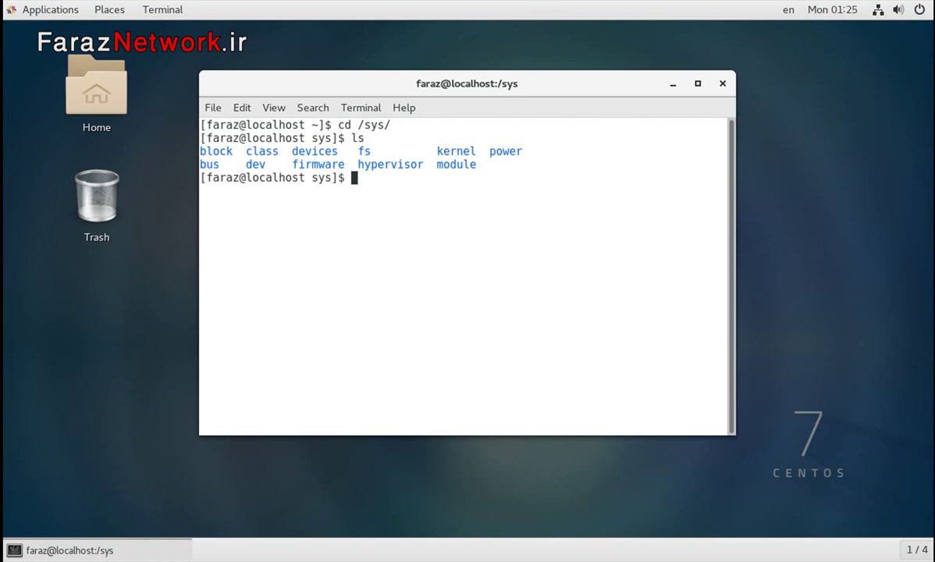
List the block devices in the block/ subdirectory of /sys.
text(ls bl)
key(Tab)
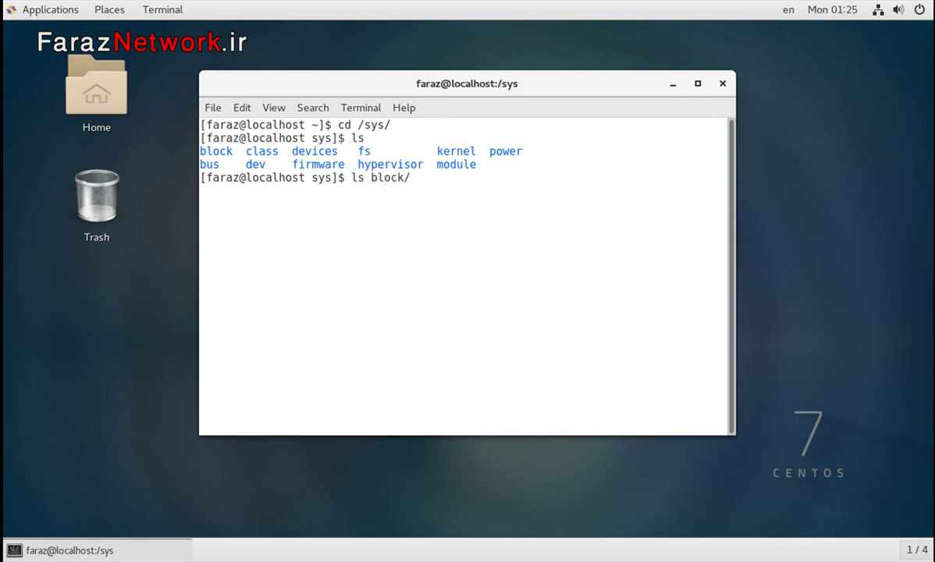
key(Return)
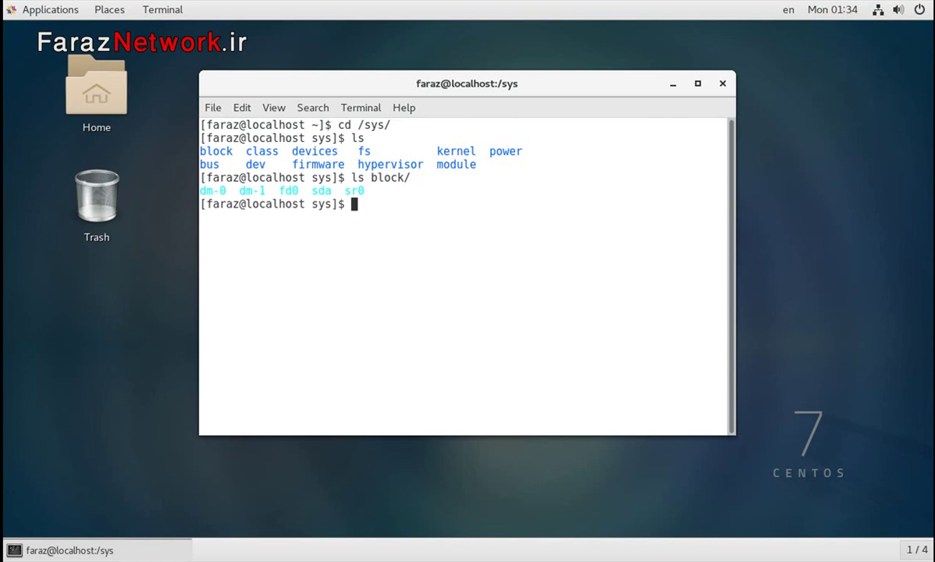
Change into the bus/ subdirectory of /sys and list the bus types it contains.
text(cd bu)
key(Tab)
key(Return)
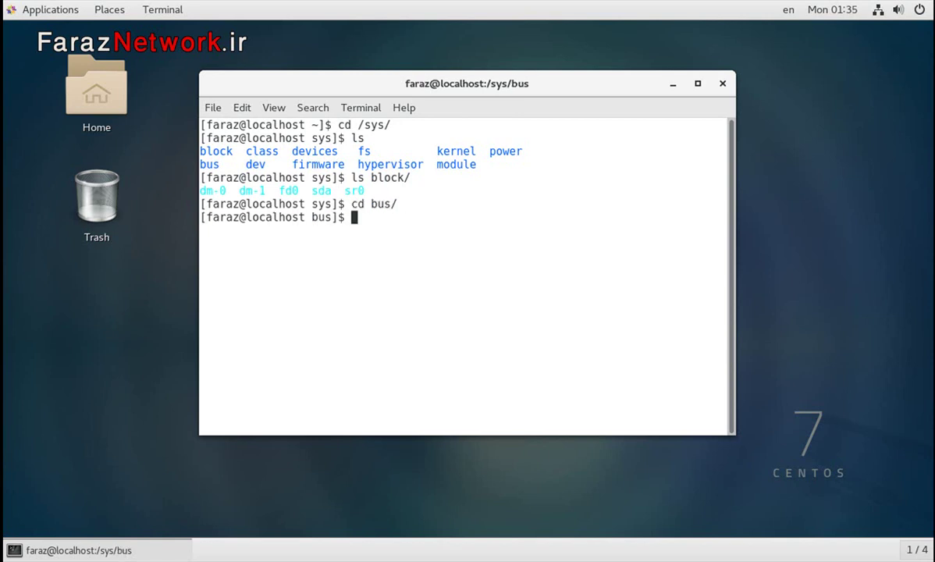
text(ls)
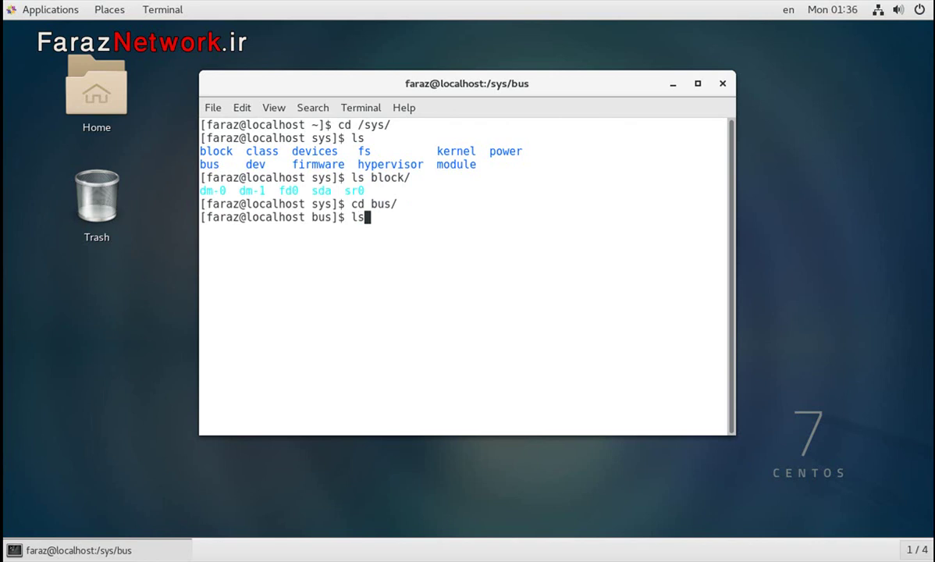
key(Return)
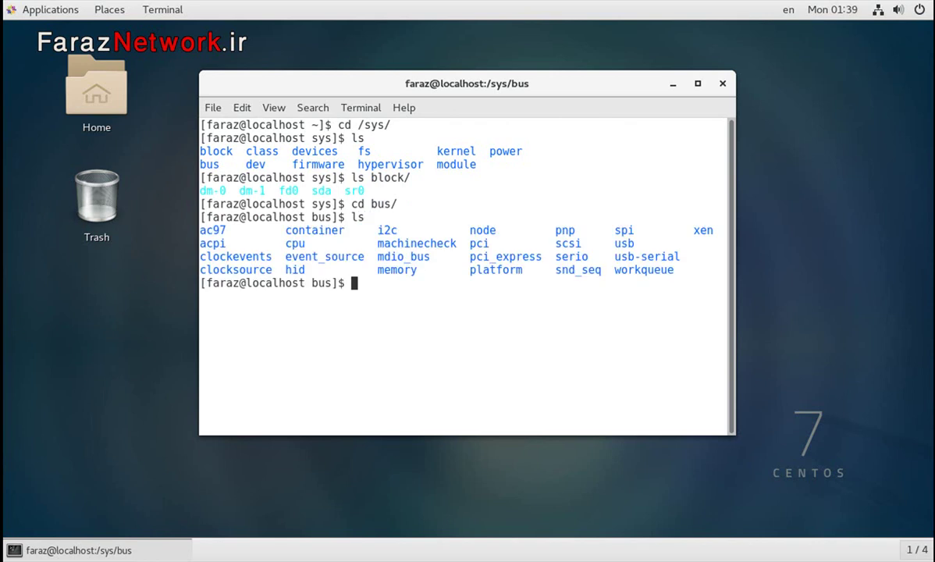
double_click(295, 243)
drag(398, 269, 417, 269)
double_click(479, 243)
drag(483, 256, 542, 269)
drag(614, 243, 722, 243)
double_click(624, 230)
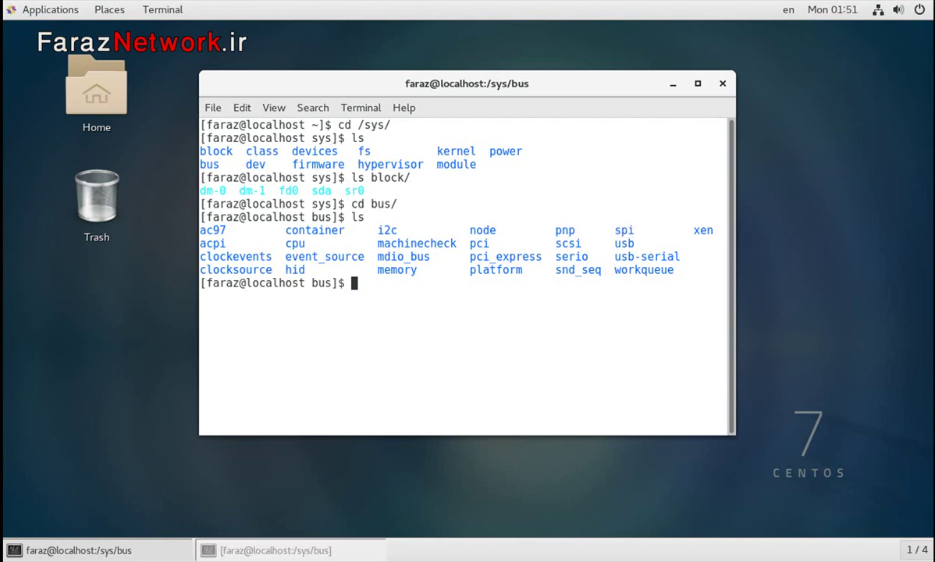
List the contents of the usb and pci directories under /sys/bus.
text(ls usb)
key(Return)
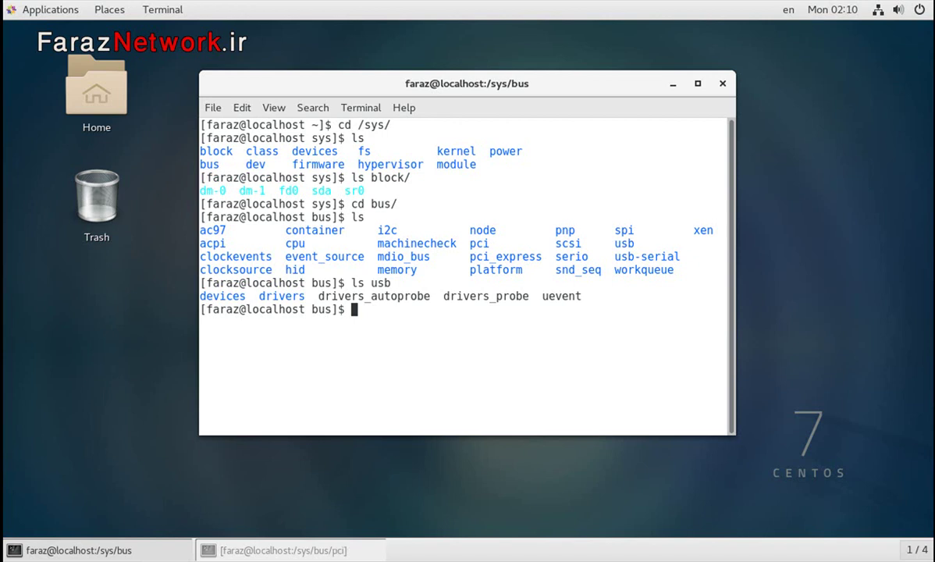
text(ls pci)
key(Return)
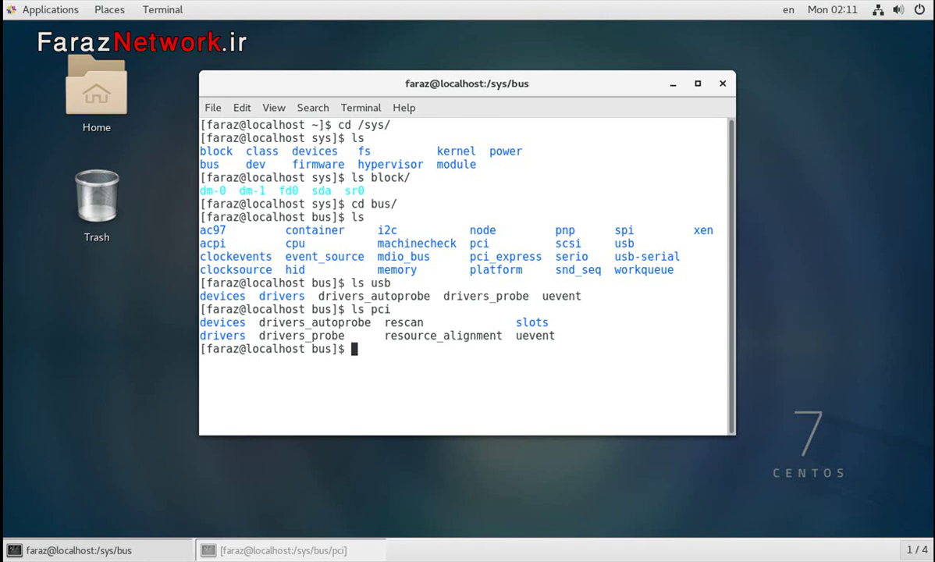
Change into the pci directory and list its devices/ subdirectory.
text(cd pci)
key(Return)
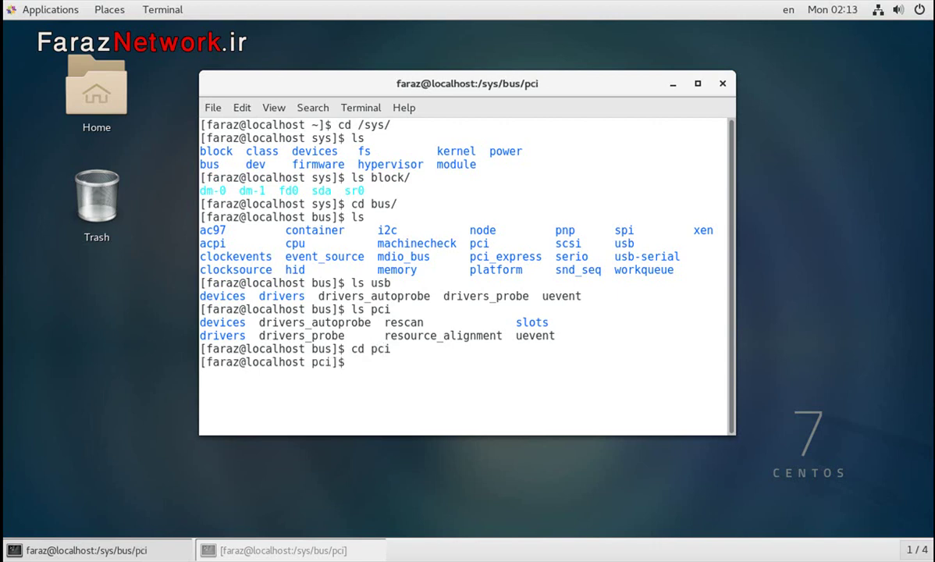
text(ls devices/)
key(Return)
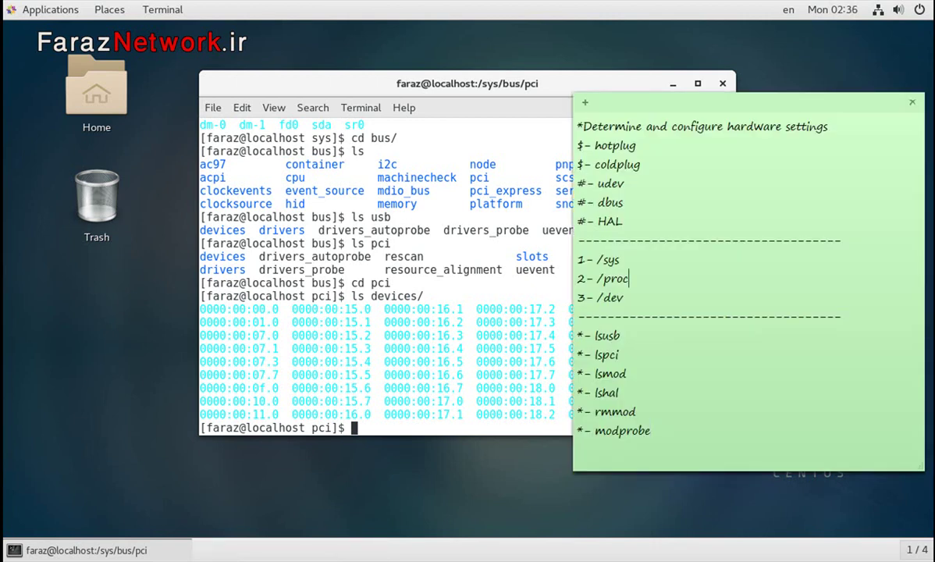
key(shift+Left)
key(shift+Left)
key(shift+Left)
key(shift+Left)
key(shift+Left)
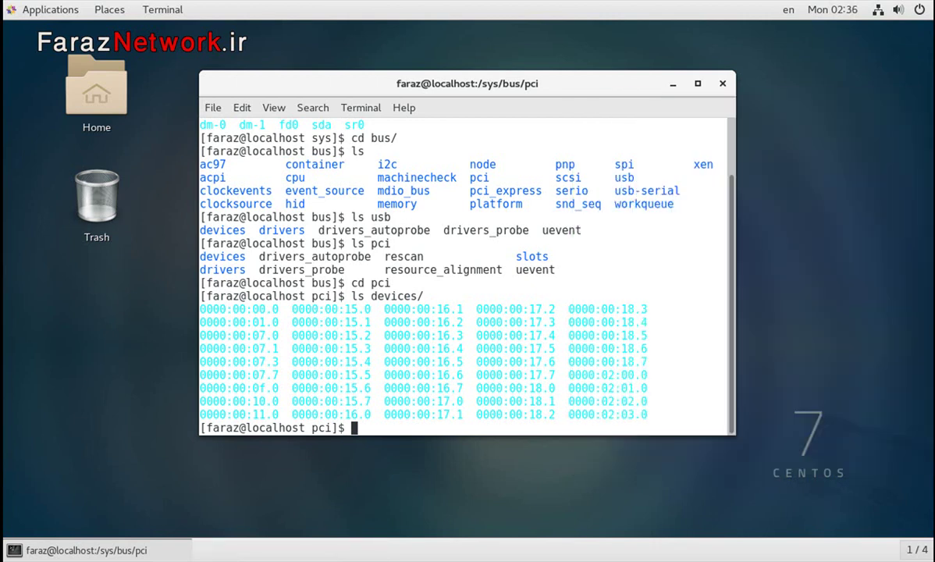
Return to the home directory with cd ~ and change to the /proc/ directory.
text(cd ~)
key(Return)
text(cd)
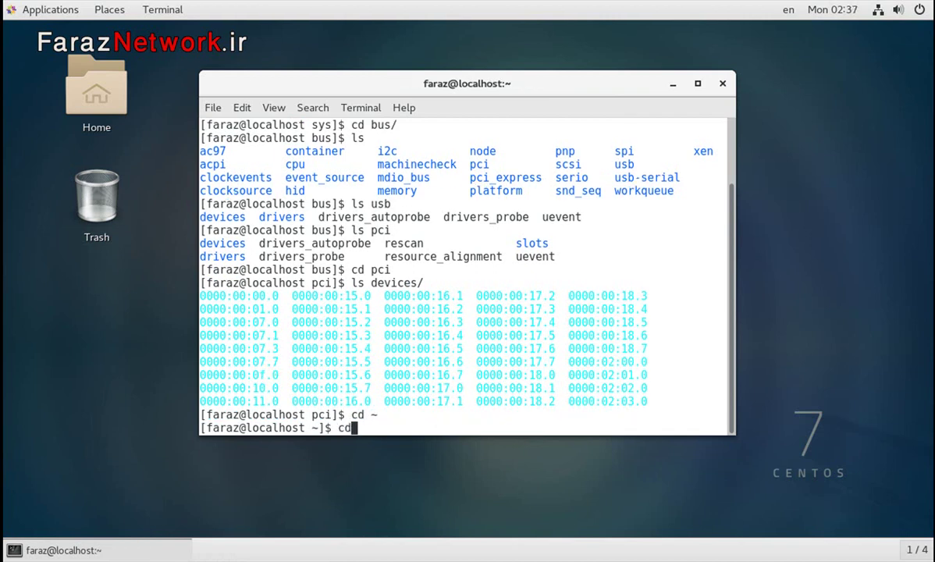
text( /proc/)
key(Return)
Clear the terminal output and list the contents of /proc.
text(cle)
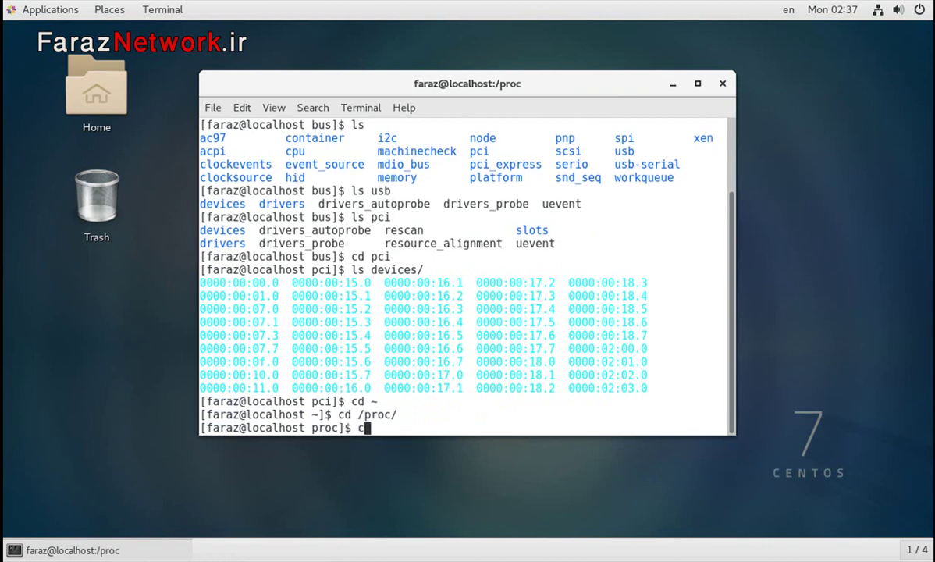
text(ar)
key(Return)
text(ls)
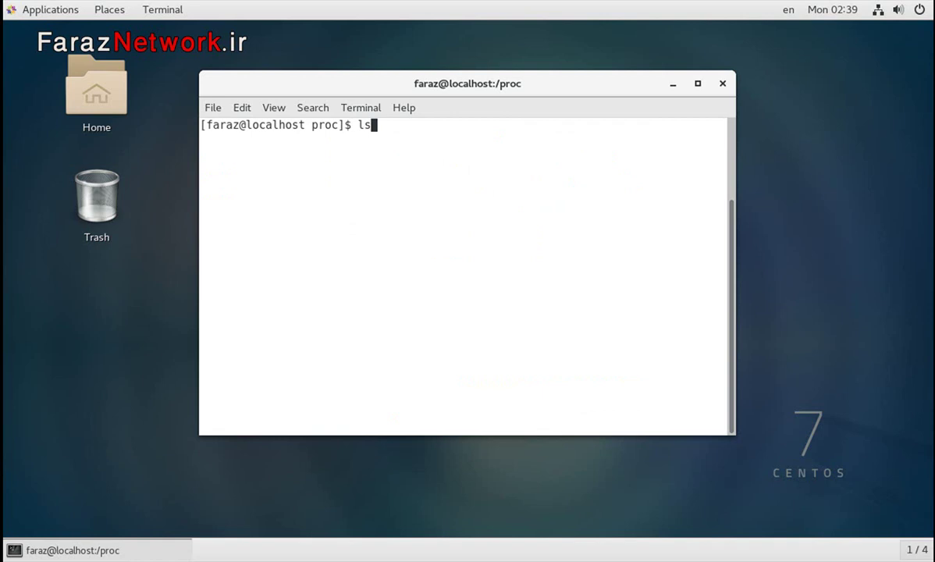
key(Return)
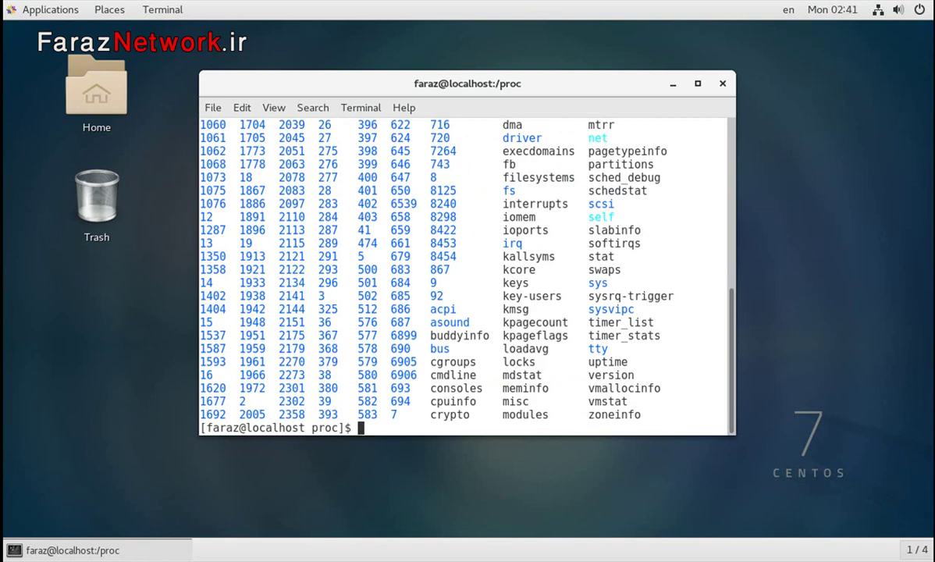
scroll(465, 277, up, 3)
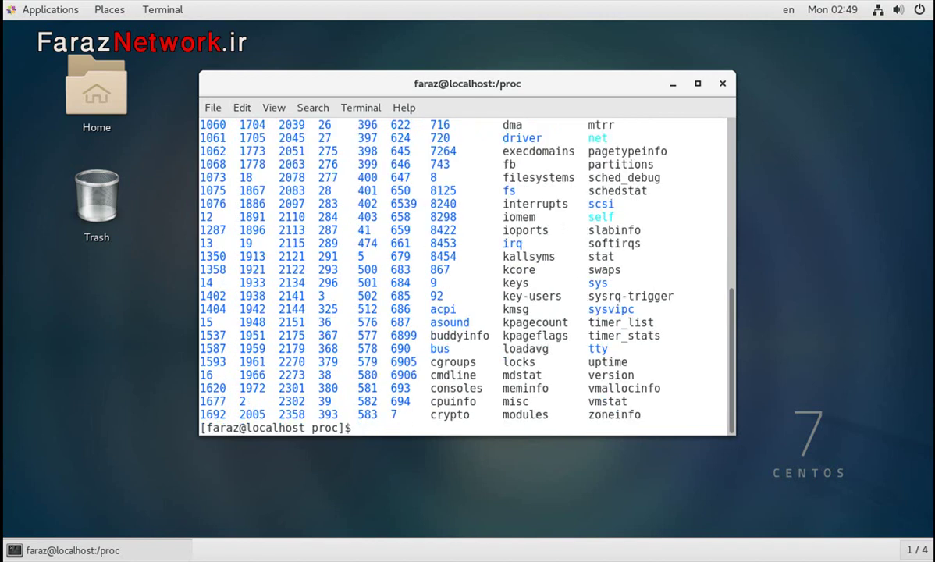
Print the cpuinfo file in /proc with cat and examine the processor model details.
drag(425, 401, 476, 401)
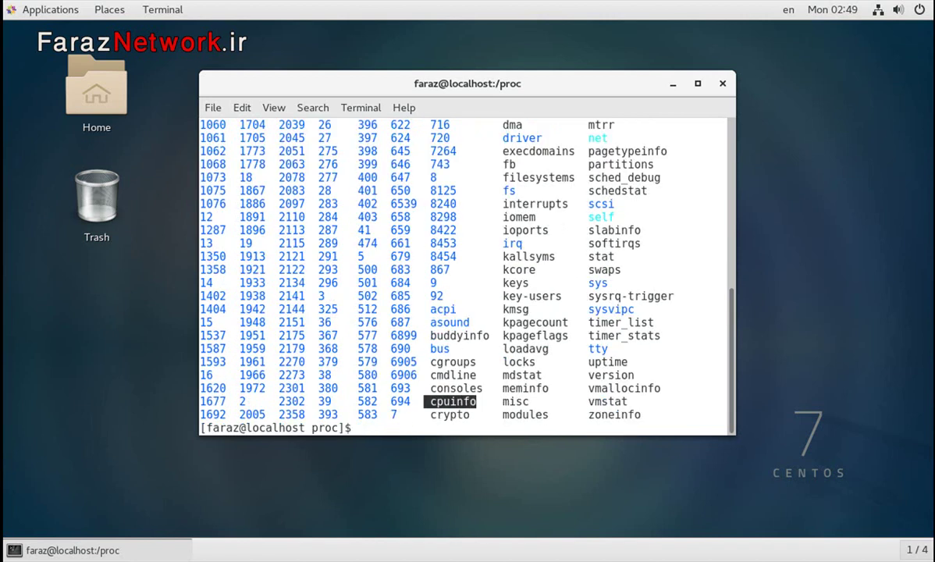
text(cat cp)
key(Tab)
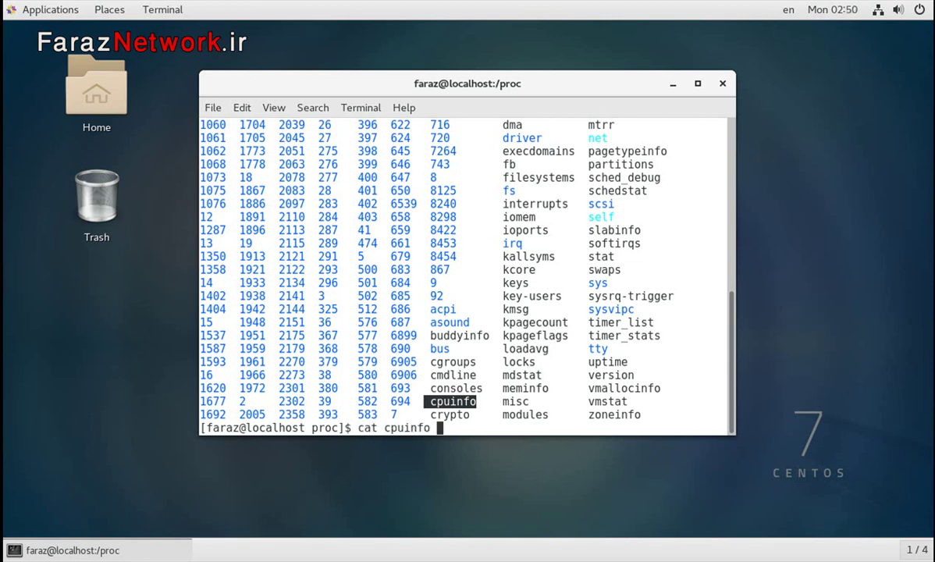
key(Return)
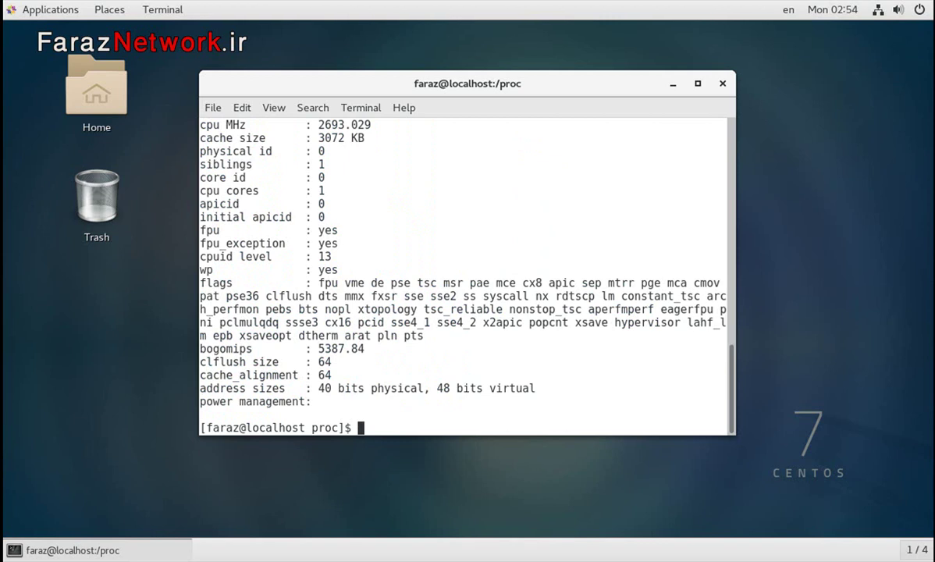
scroll(466, 273, up, 5)
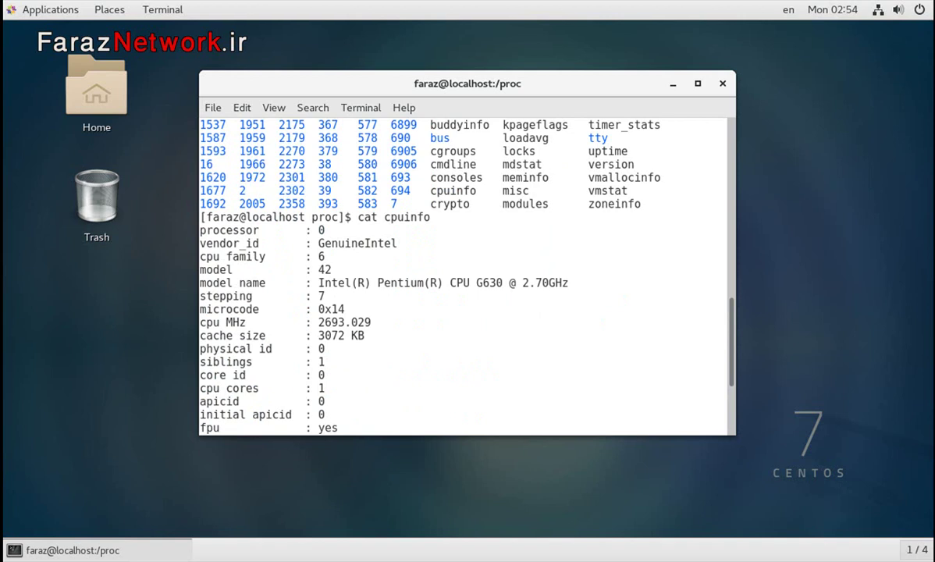
drag(377, 282, 324, 283)
drag(252, 269, 206, 269)
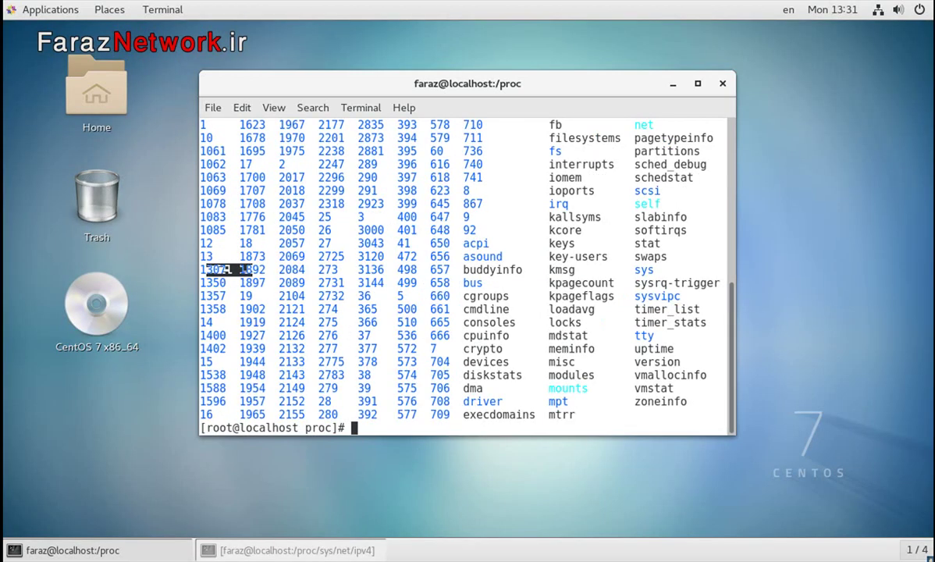
Print the meminfo file in /proc with cat and examine the MemTotal and MemFree entries.
text(cat m)
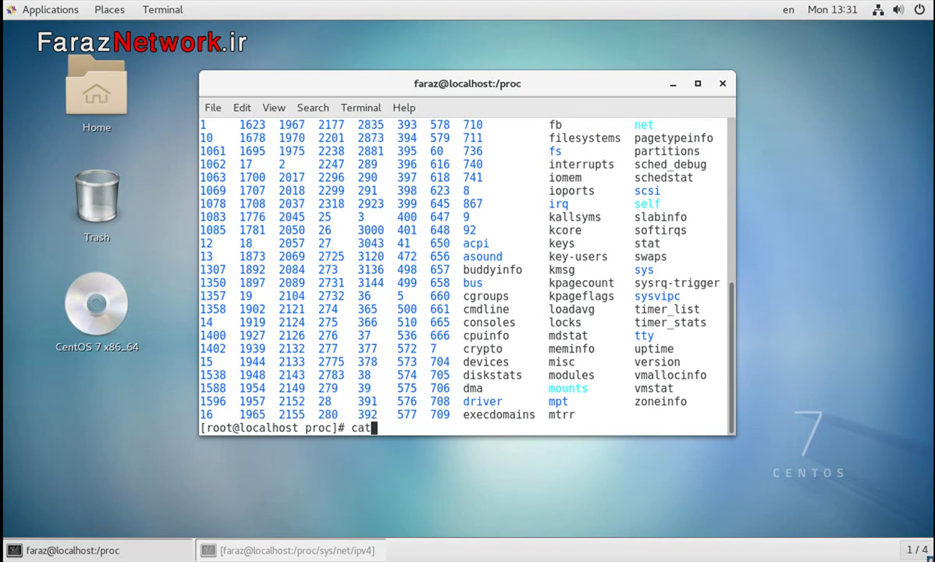
text(em)
key(Tab)
key(Return)
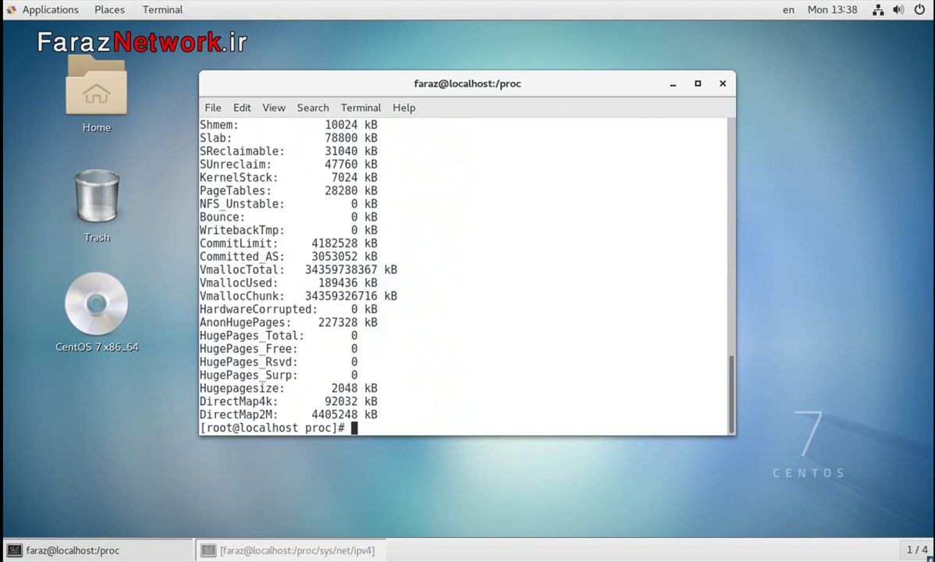
scroll(466, 273, up, 10)
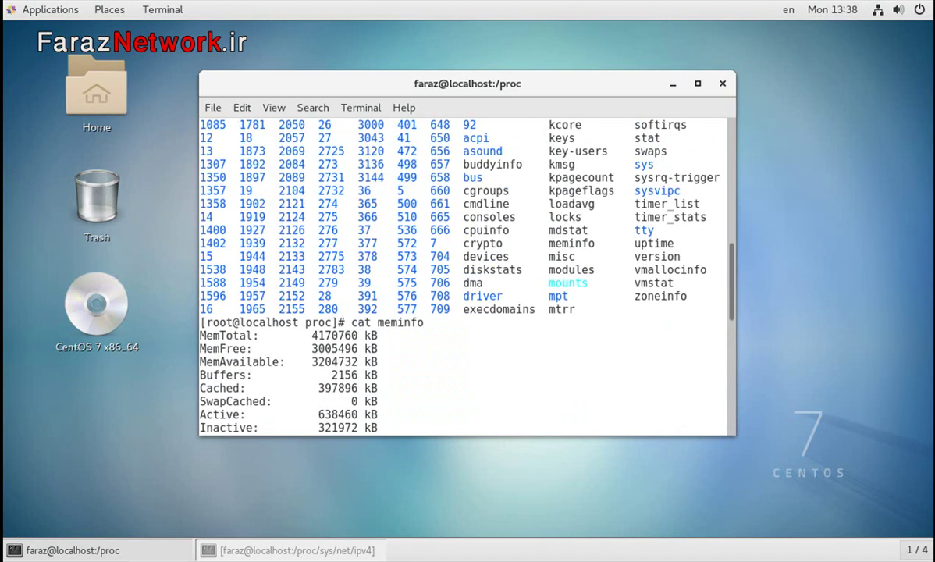
drag(253, 336, 220, 336)
drag(306, 335, 332, 336)
drag(253, 349, 220, 348)
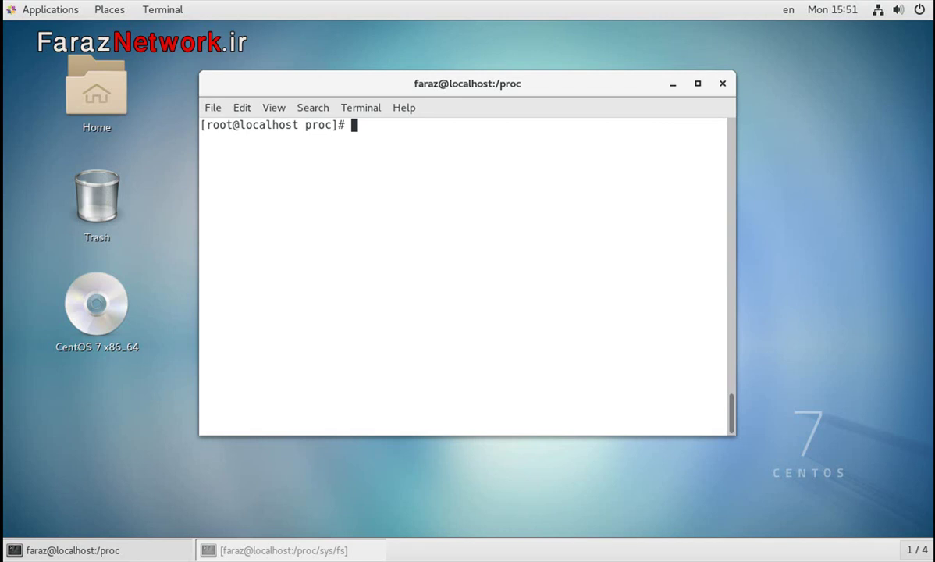
Change into the sys subdirectory of /proc and list its contents.
text(cd sys)
key(Return)
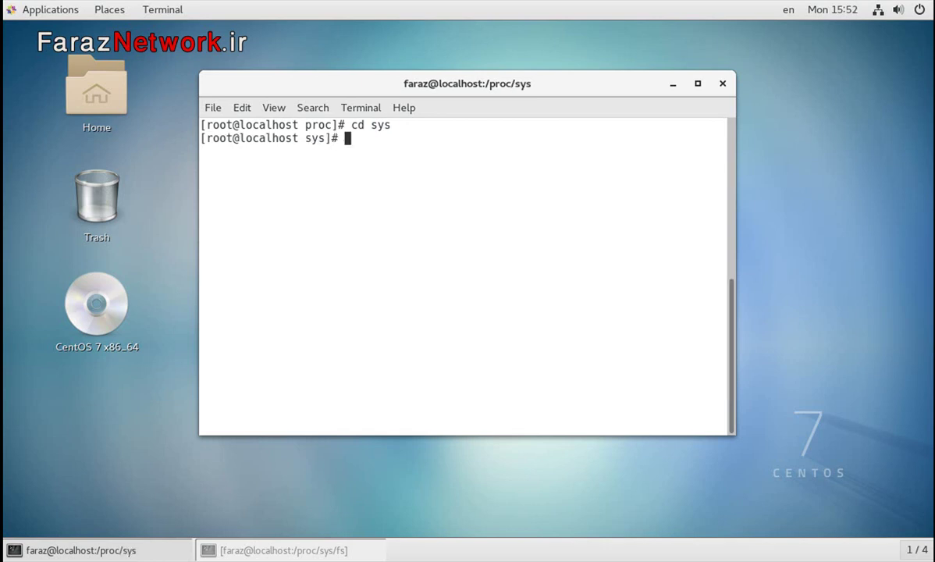
text(ls)
key(Return)
Change into the fs subdirectory of /proc/sys and list its contents.
text(cd fs)
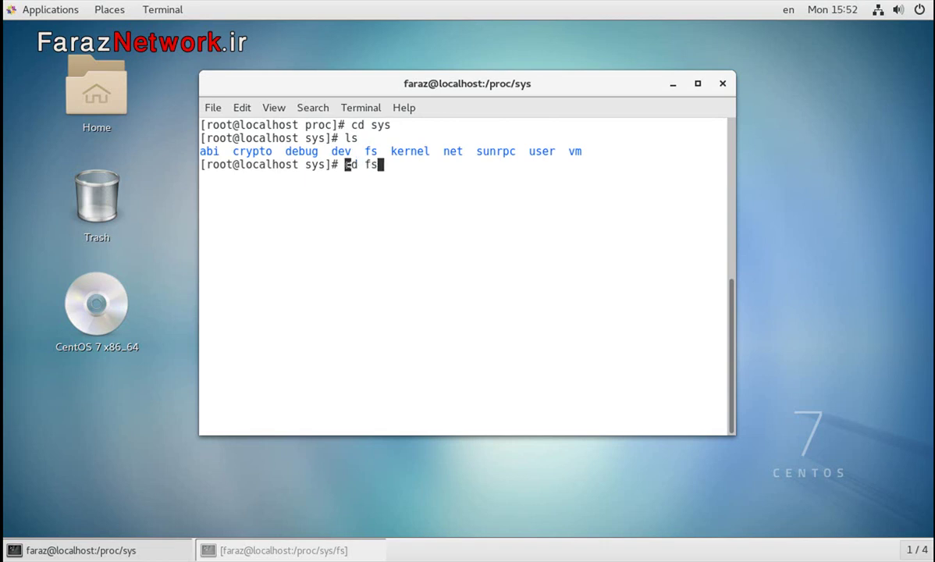
key(Return)
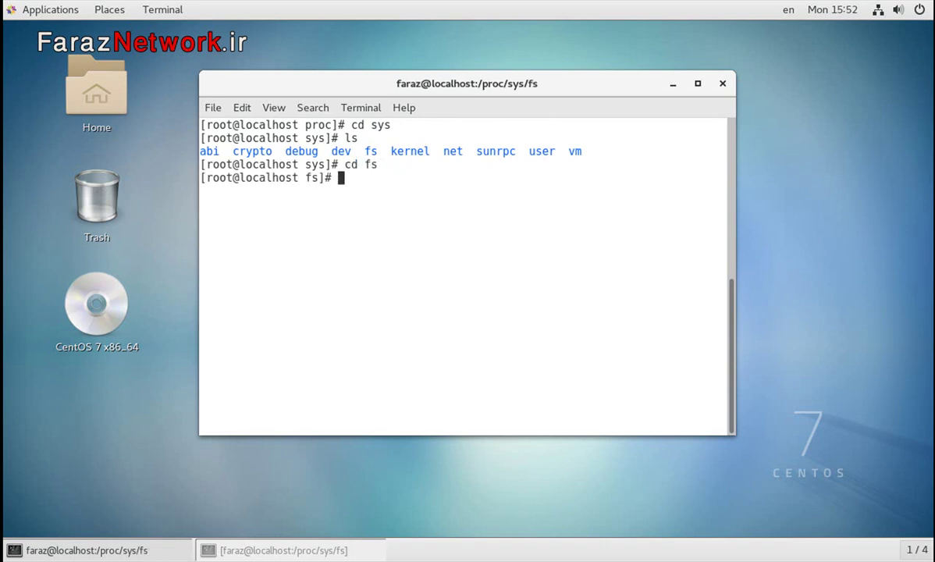
text(ls)
key(Return)
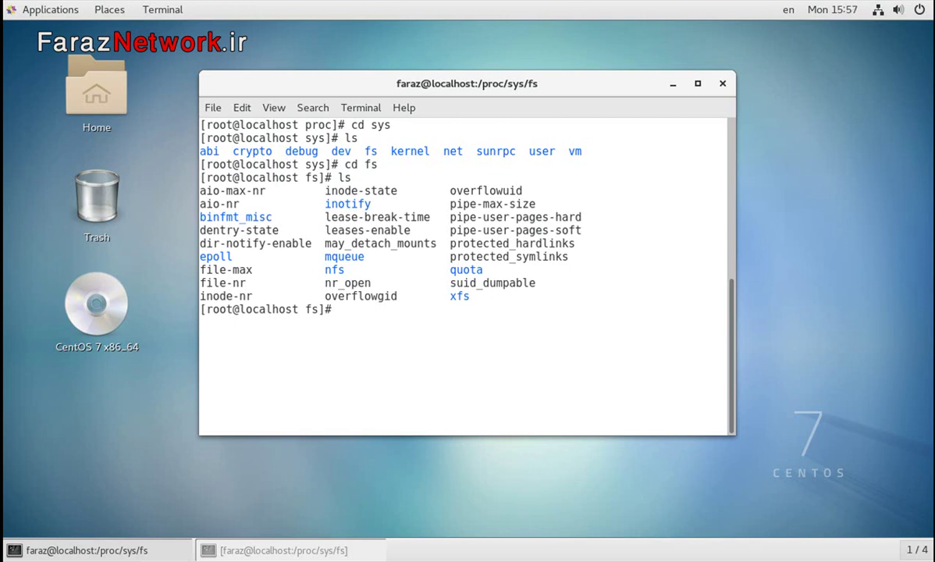
Print the file-max file in /proc/sys/fs with cat and examine the open-file limit.
drag(239, 269, 200, 269)
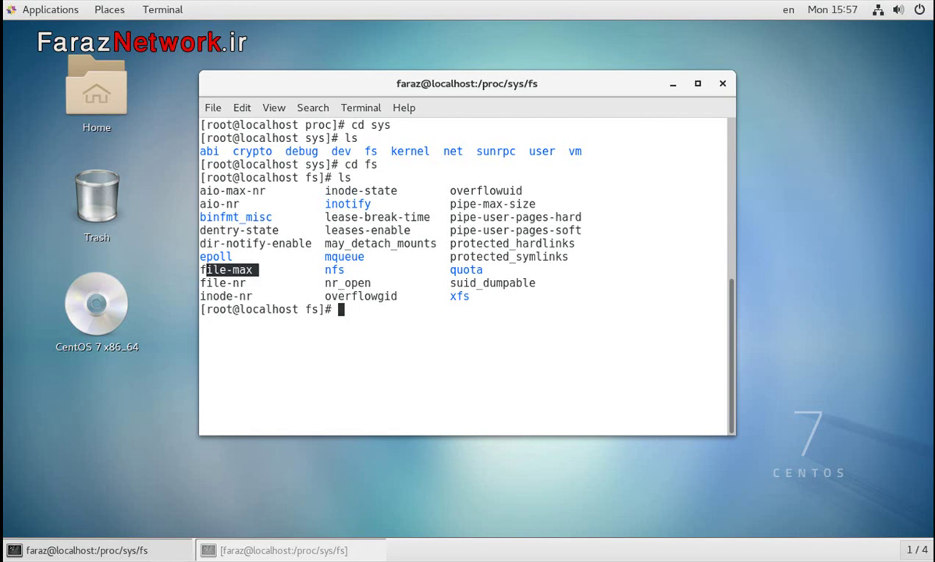
click(199, 269)
text(cat f)
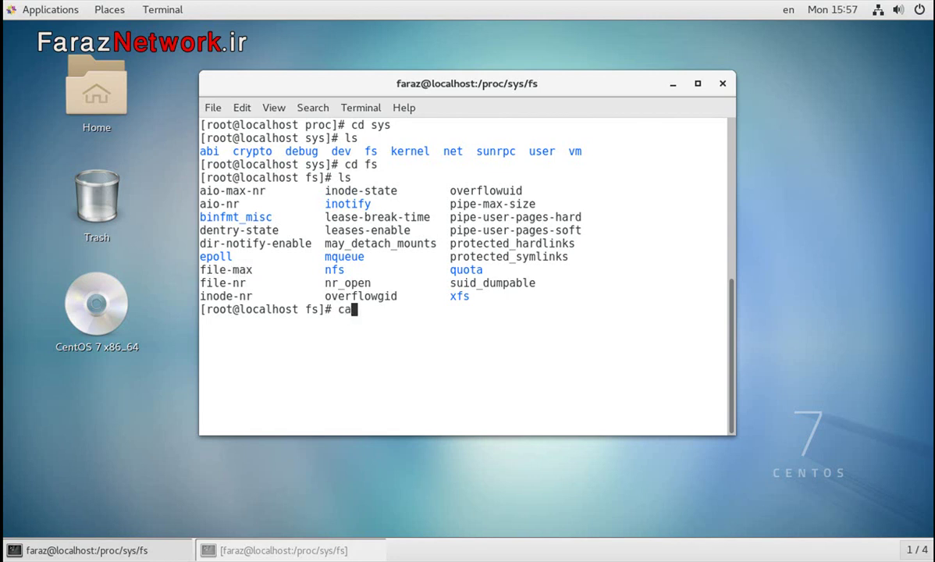
text(ile-max)
key(Return)
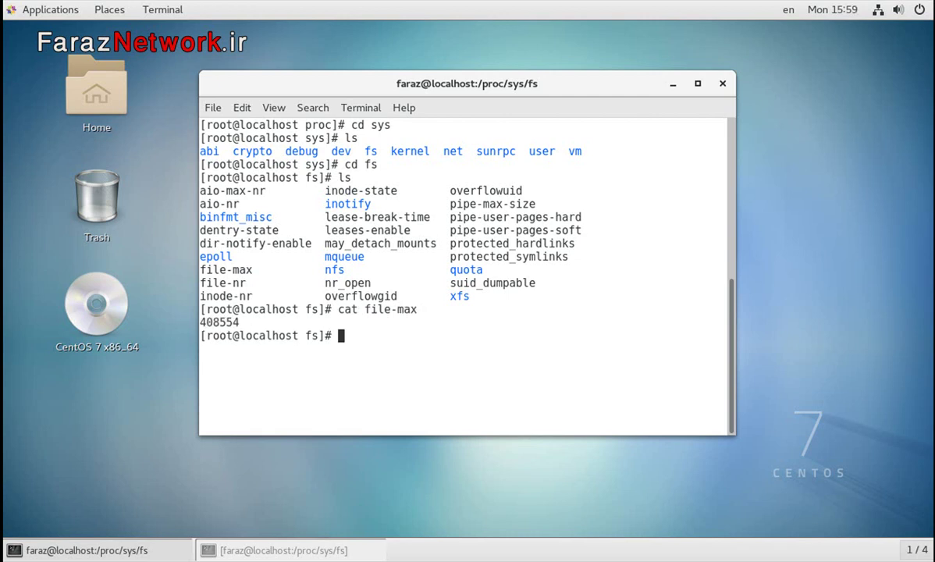
drag(702, 322, 200, 321)
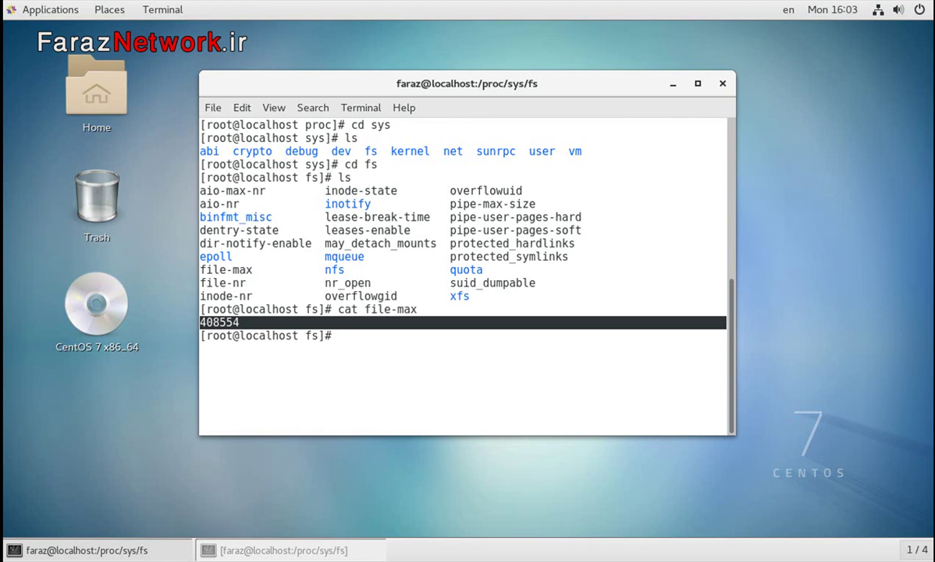
Write the value 2000000 into the file-max file by redirecting echo output.
text(echo 2000000)
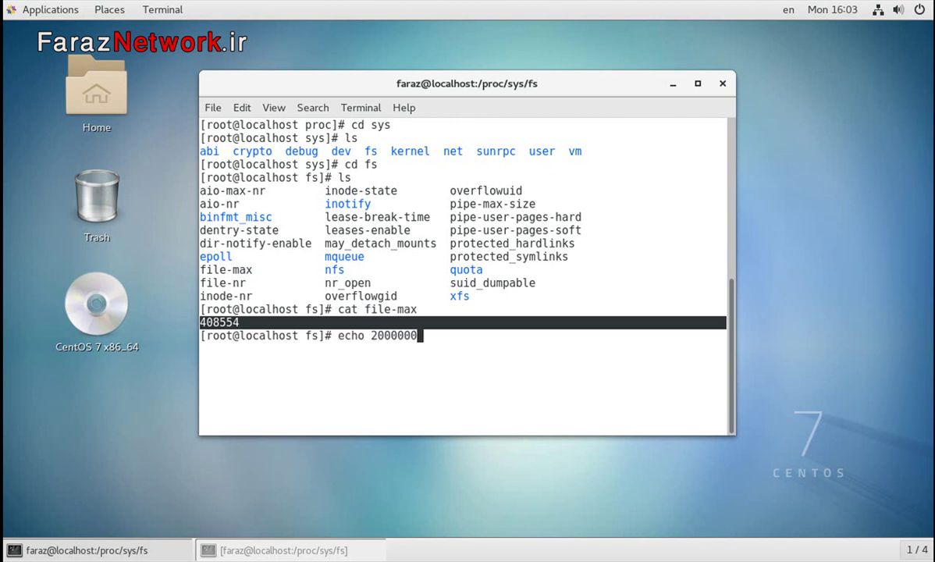
text( > file-max)
key(Return)
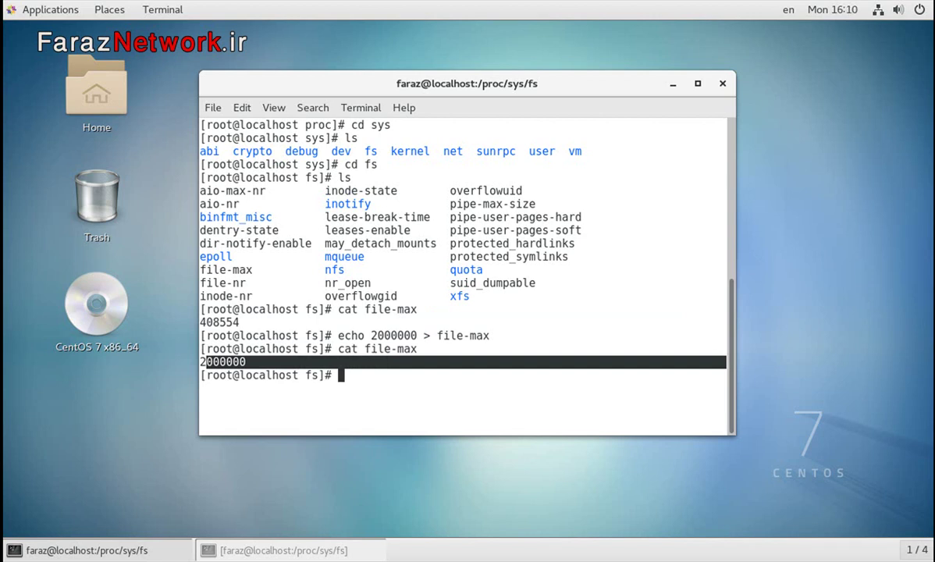
Restart the CentOS system from the desktop session.
click(897, 10)
click(881, 179)
click(595, 330)
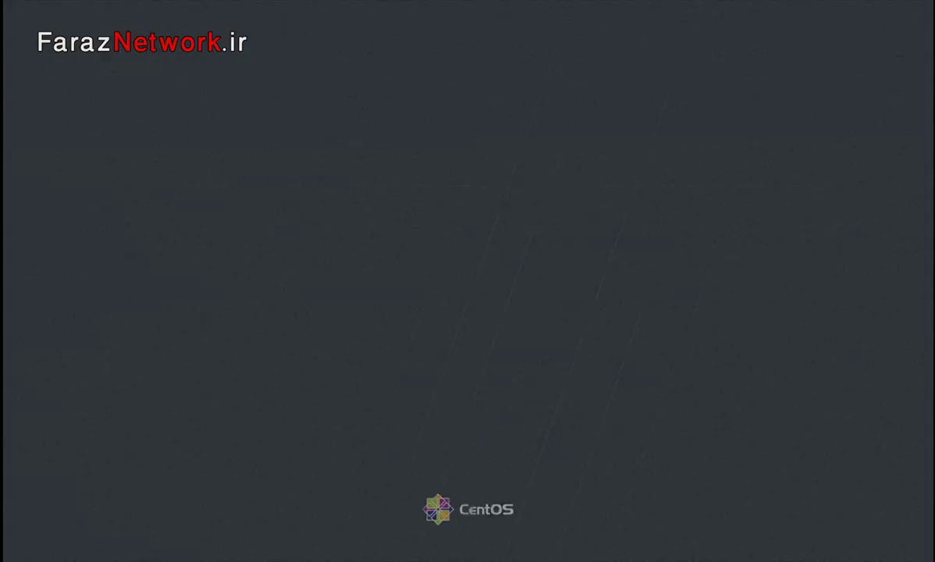
Sign in to the desktop user account by entering the account password.
key(Return)
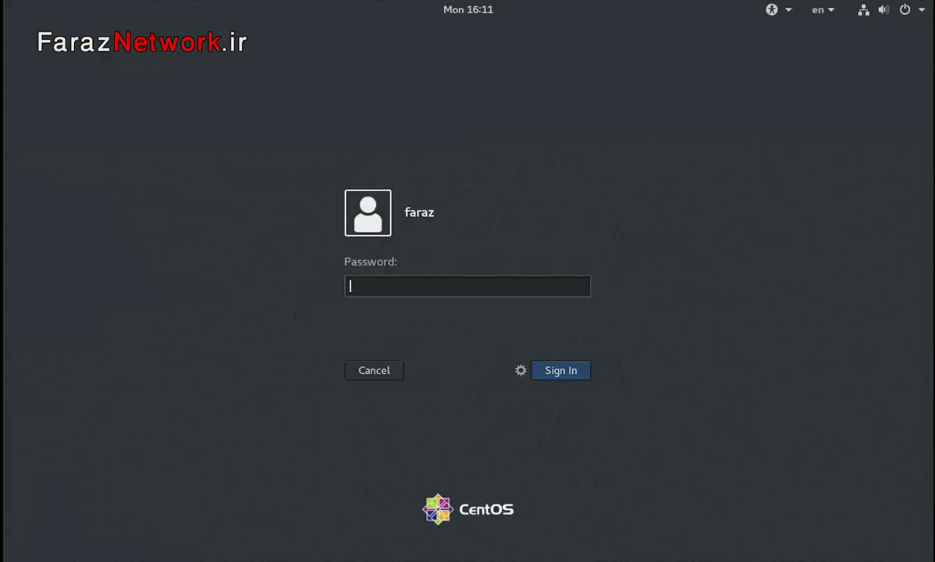
text(1)
key(Return)
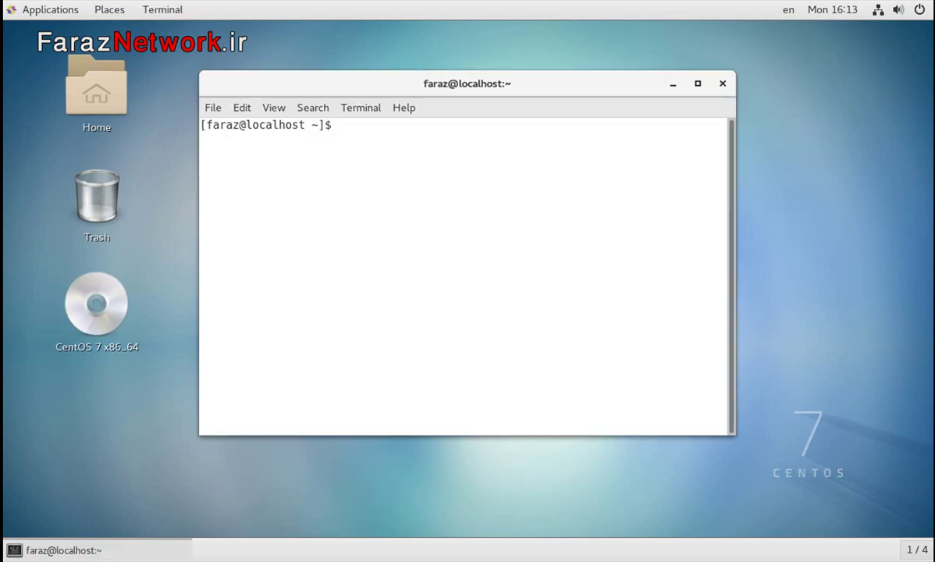
Switch the terminal session to root with su, entering the root password.
text(su)
key(Return)
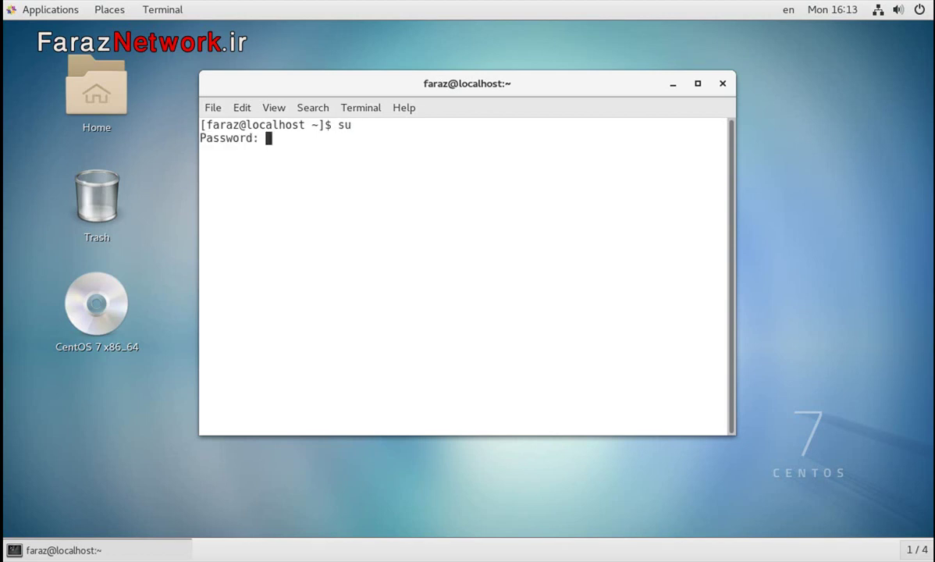
key(Return)
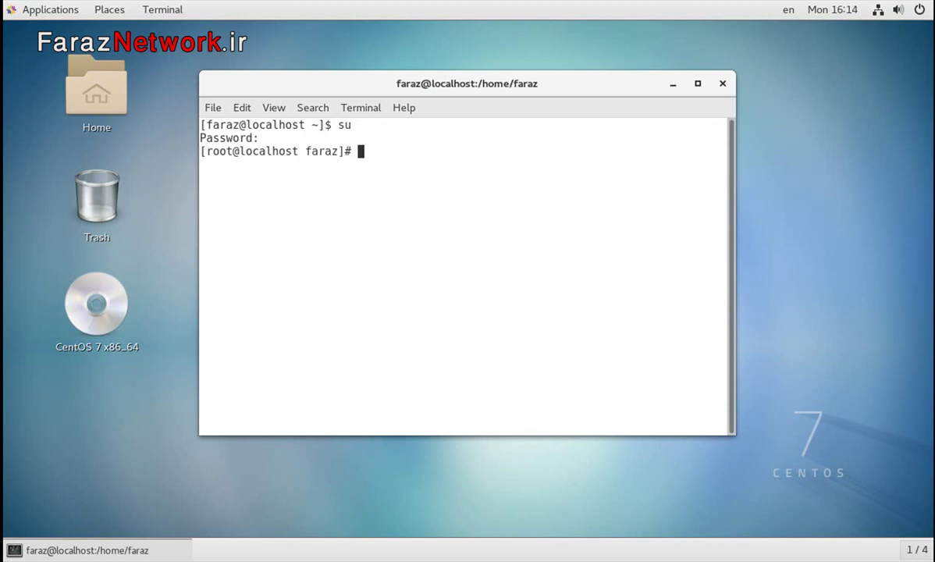
Change into /proc and its sys subdirectory, and list the contents of sys.
text(cd /proc/)
key(Return)
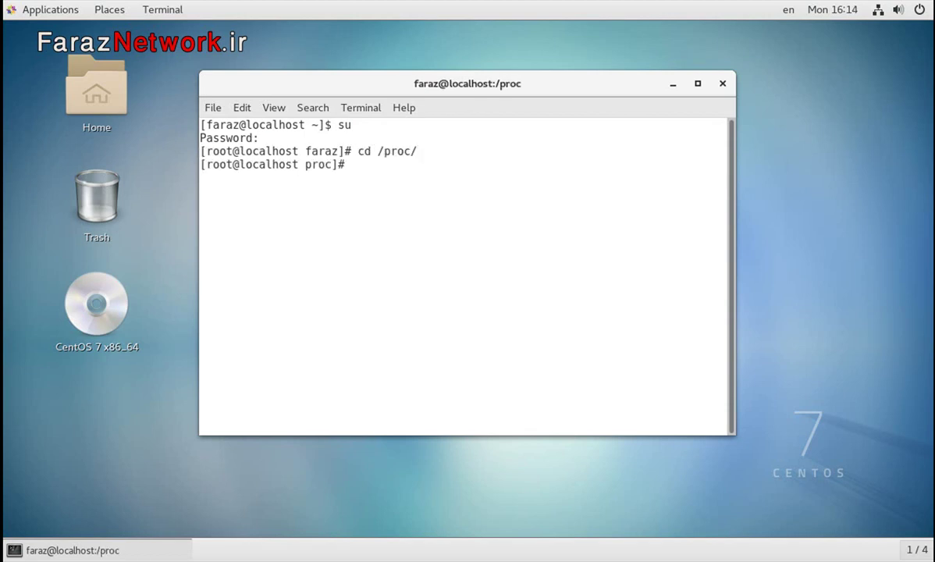
text(cd sys)
key(Return)
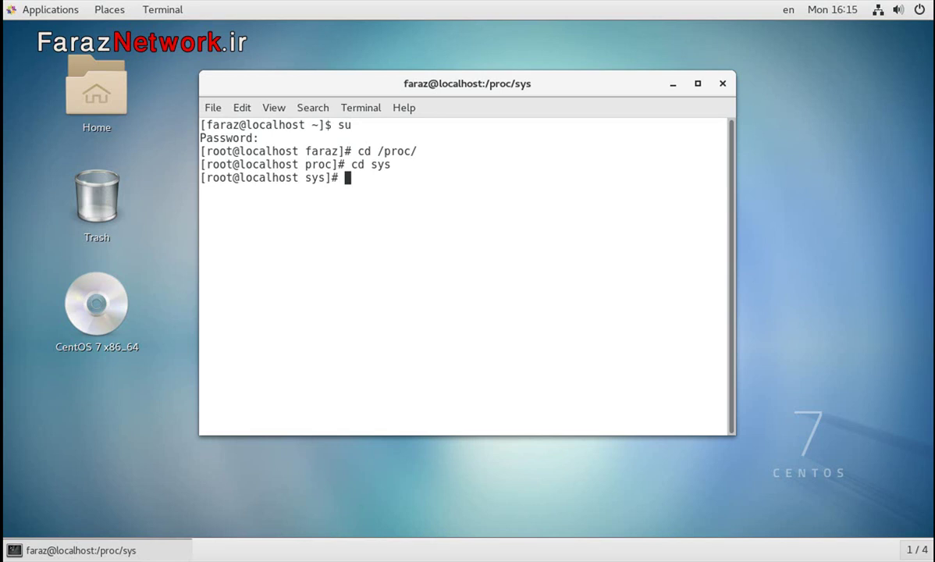
text(ls)
key(Return)
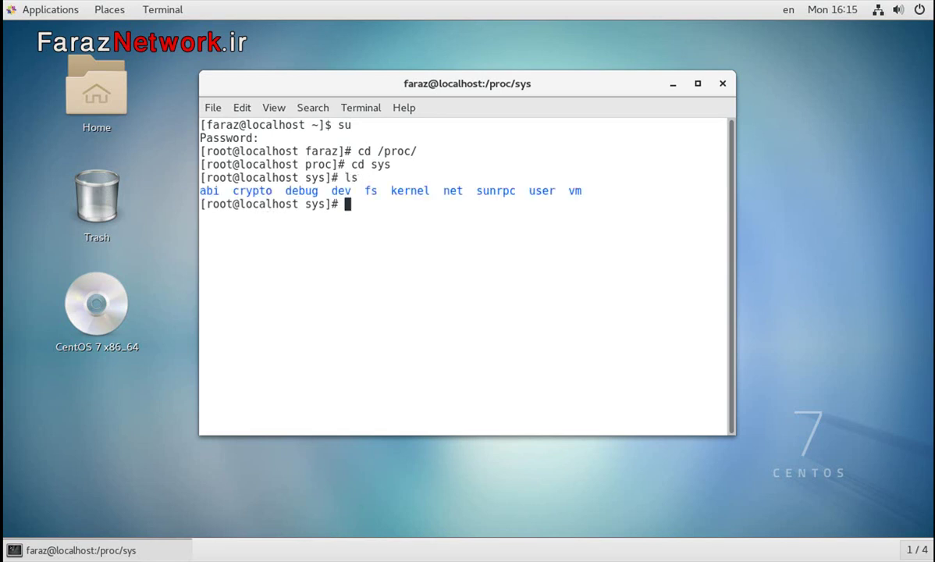
Change into the fs subdirectory of /proc/sys and list its files.
text(cd fs)
key(Return)
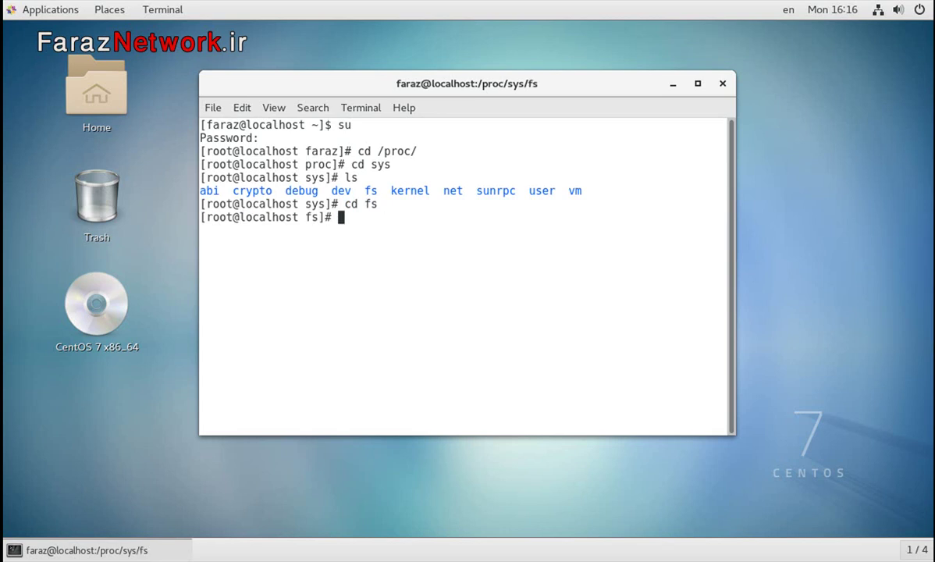
text(ls)
key(Return)
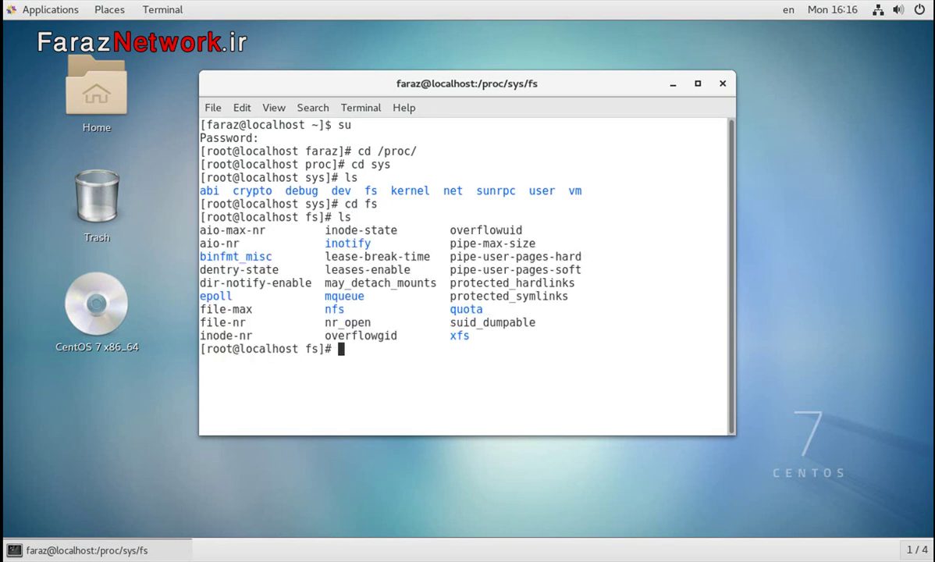
Print the file-max file with cat to check its value after the restart.
drag(260, 309, 200, 309)
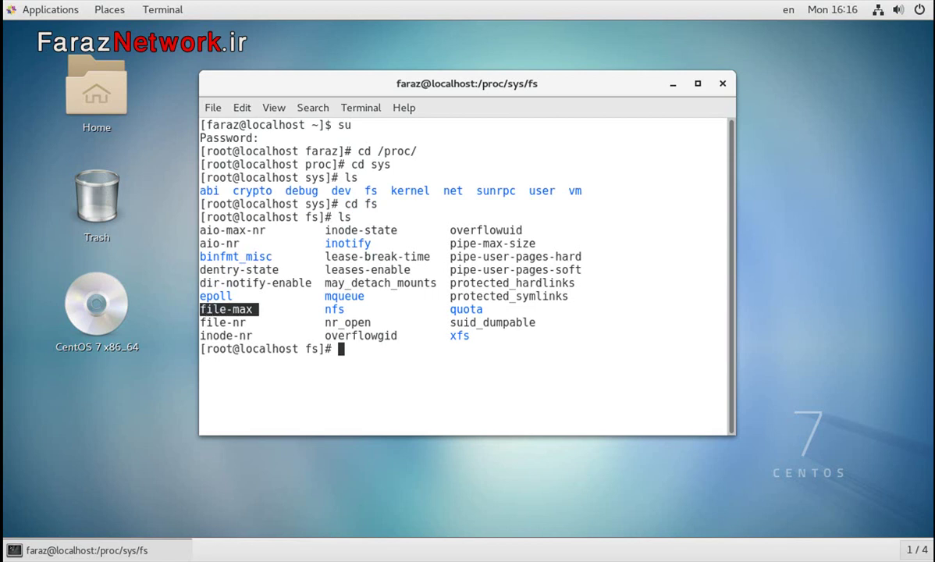
text(cat file-max)
key(Return)
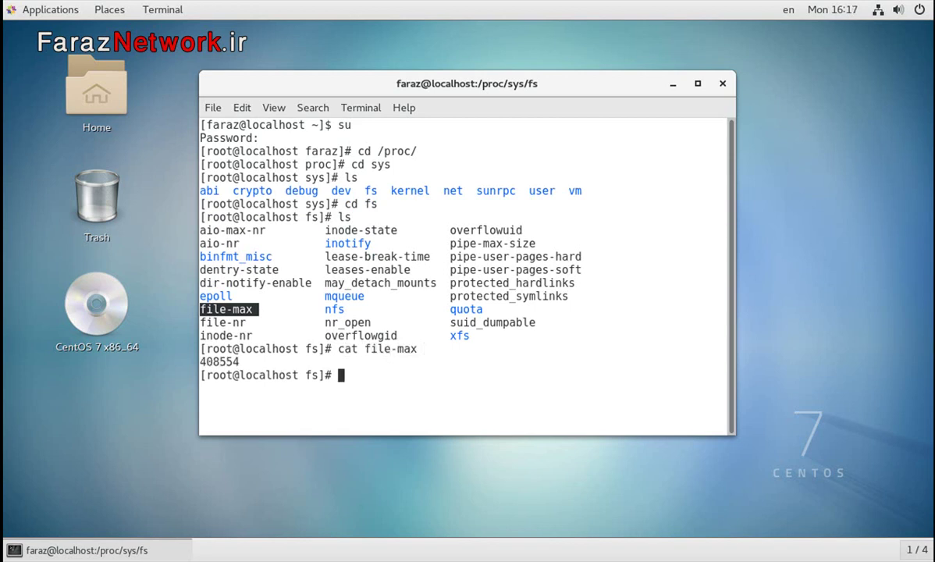